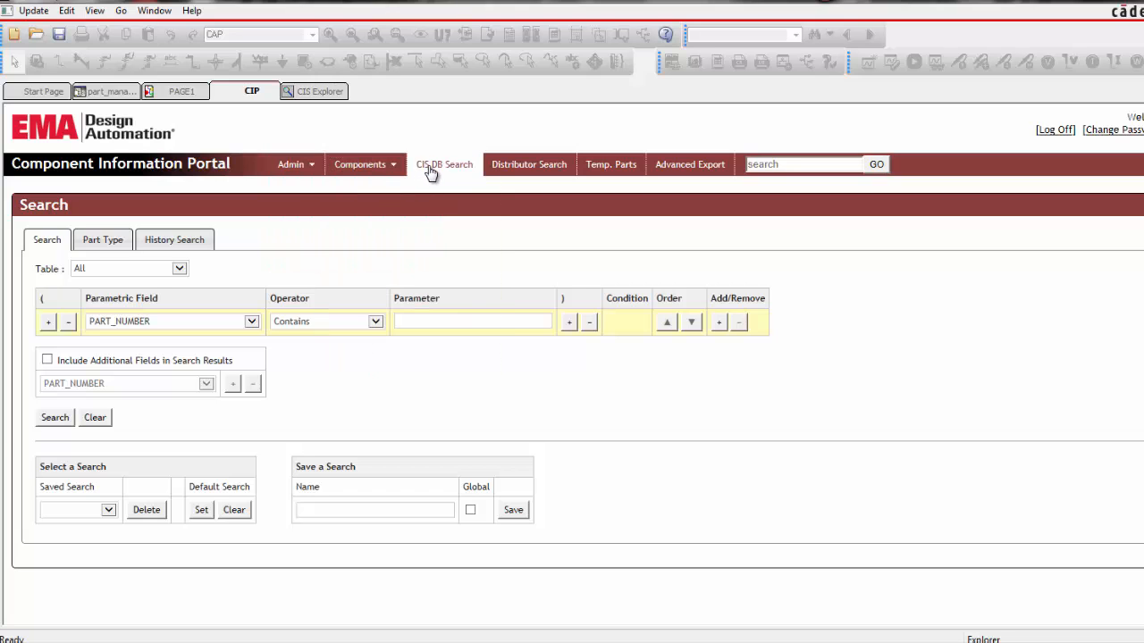
# Open the Capacitors component category and view the details of part EMA-00000124V22
pyautogui.moveTo(384, 167)
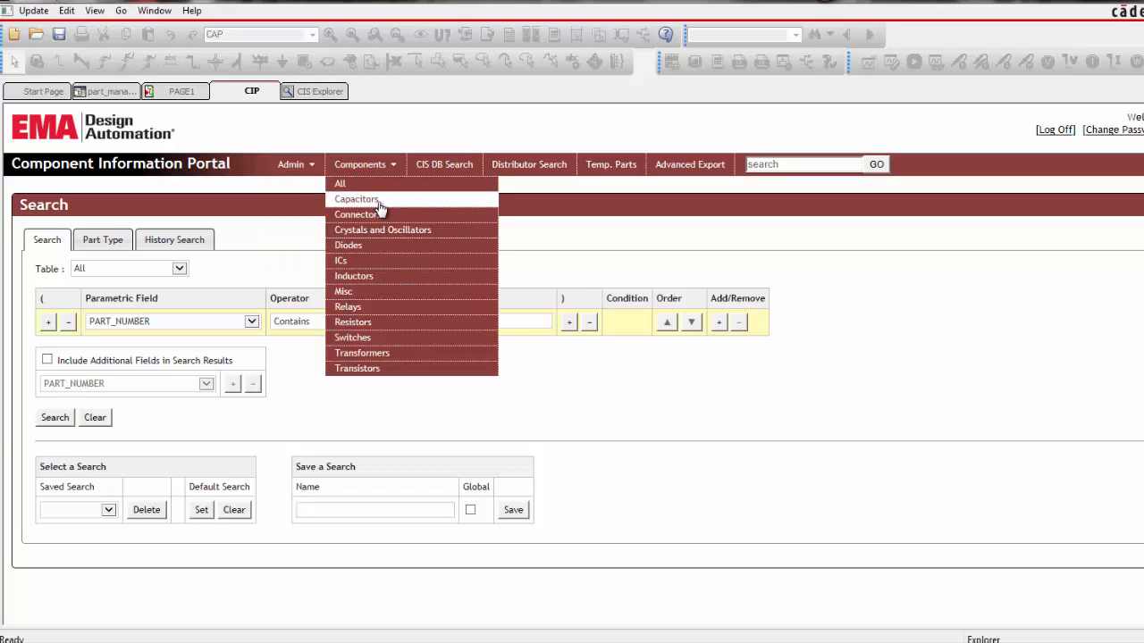
pyautogui.click(379, 206)
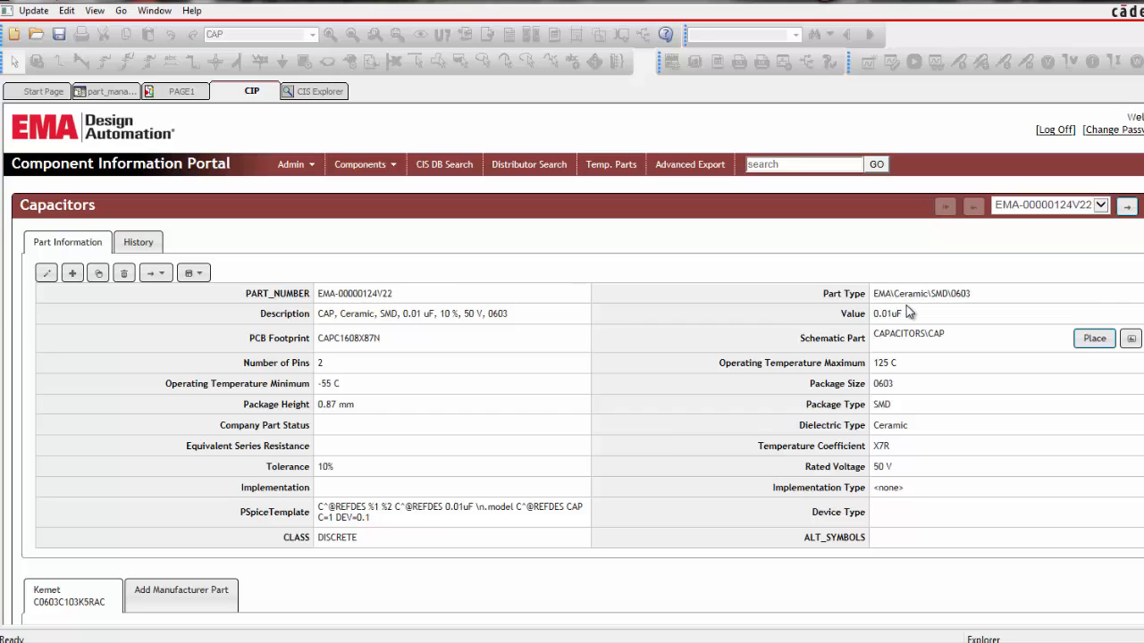
# Open the build rule for the Description field of the Capacitors table and look over its settings
pyautogui.click(293, 166)
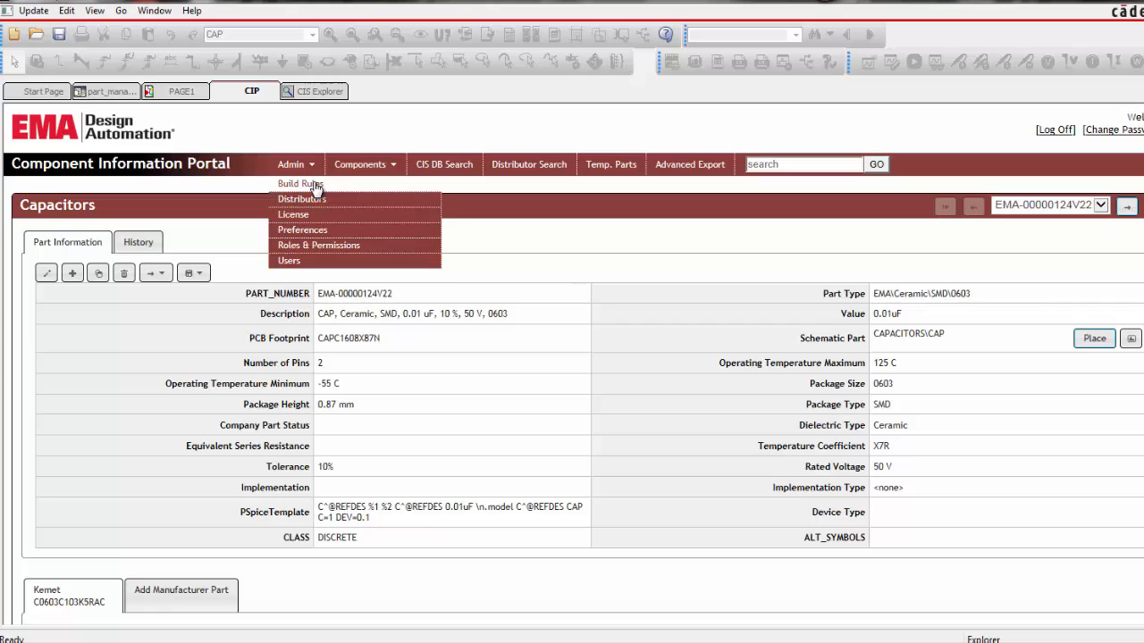
pyautogui.click(314, 185)
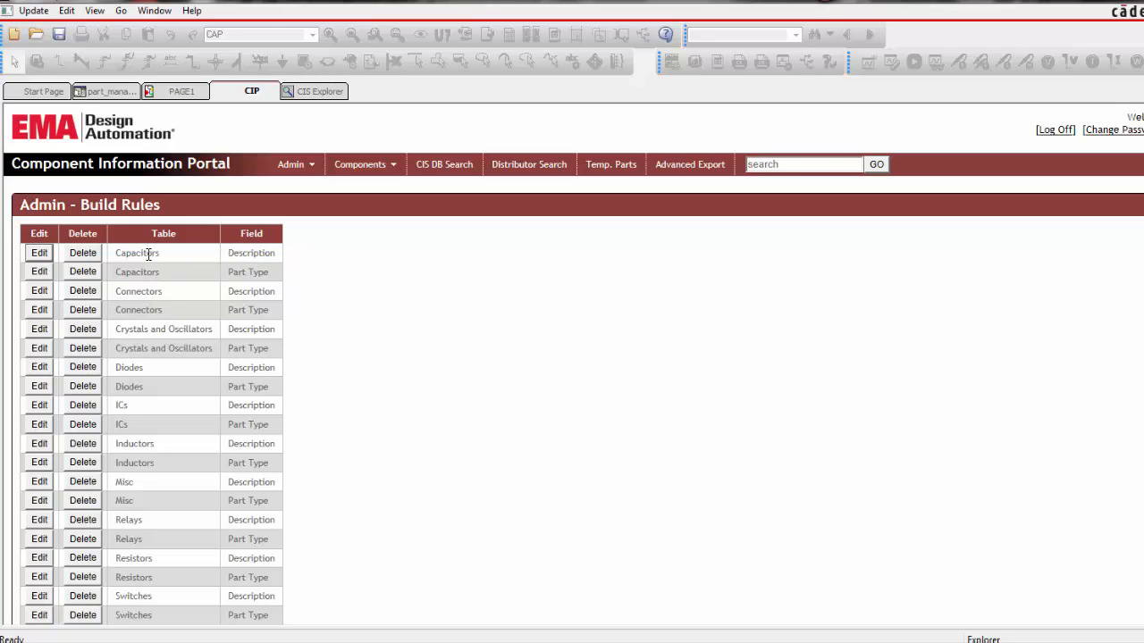
pyautogui.click(39, 254)
pyautogui.scroll(-10, 51, 287)
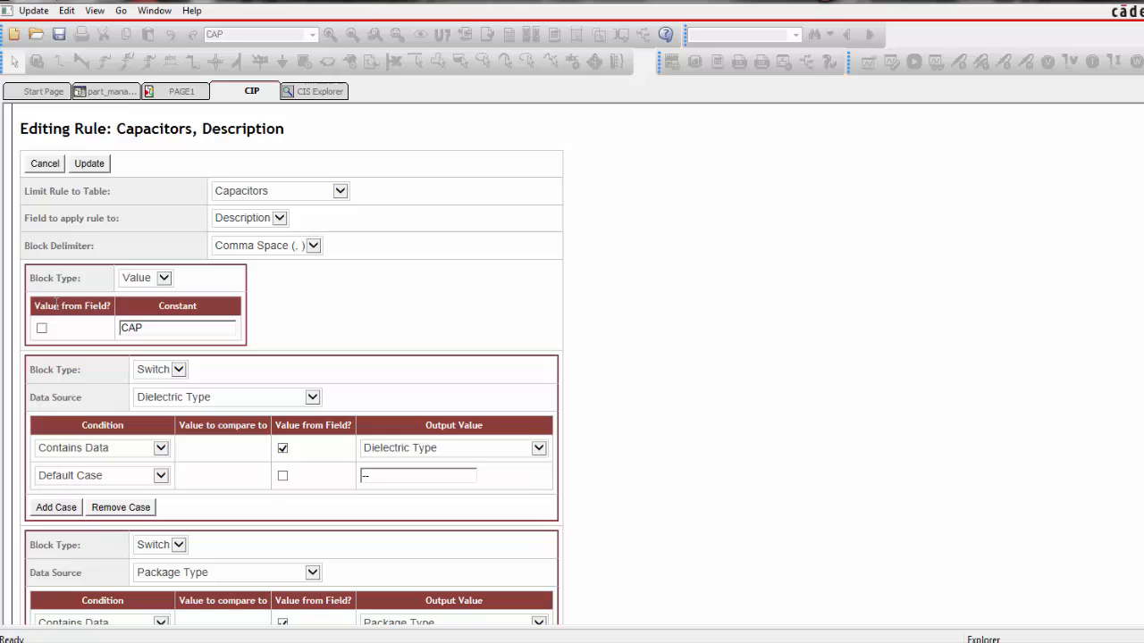
pyautogui.scroll(-2, 56, 309)
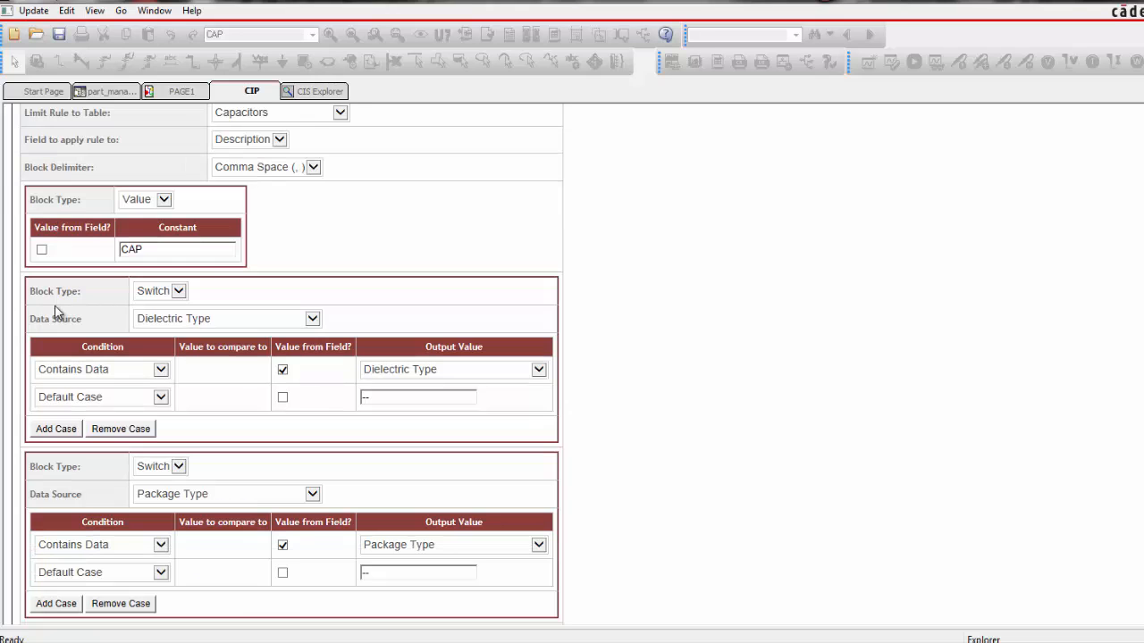
pyautogui.scroll(2, 55, 311)
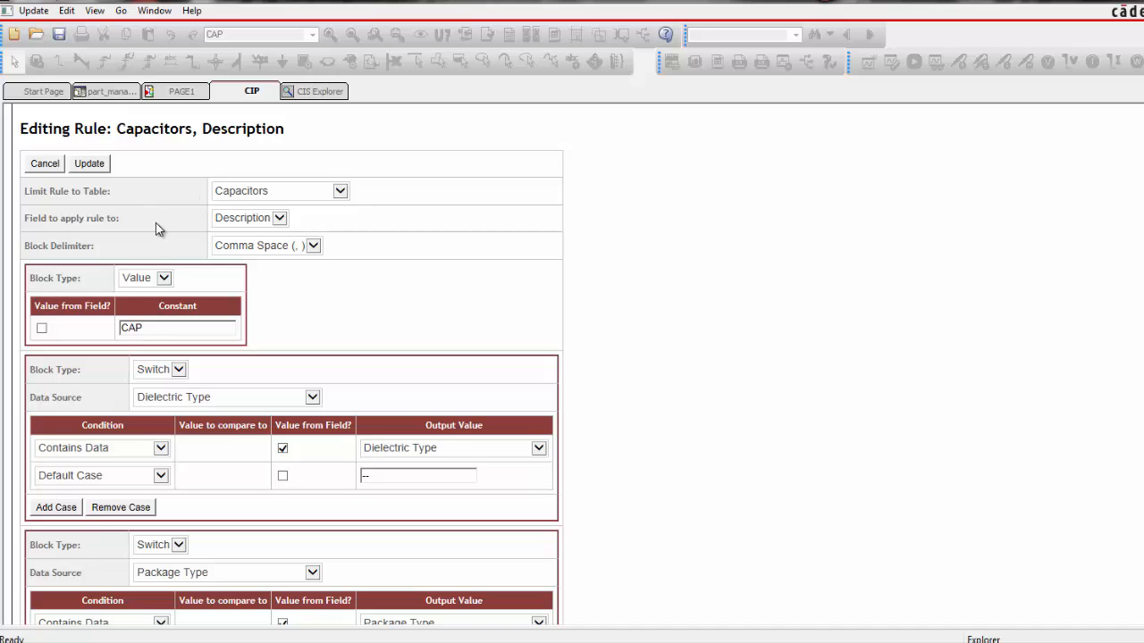
# Check the options for the rule's target field and first block type, choosing Description and Value
pyautogui.click(278, 223)
pyautogui.click(264, 233)
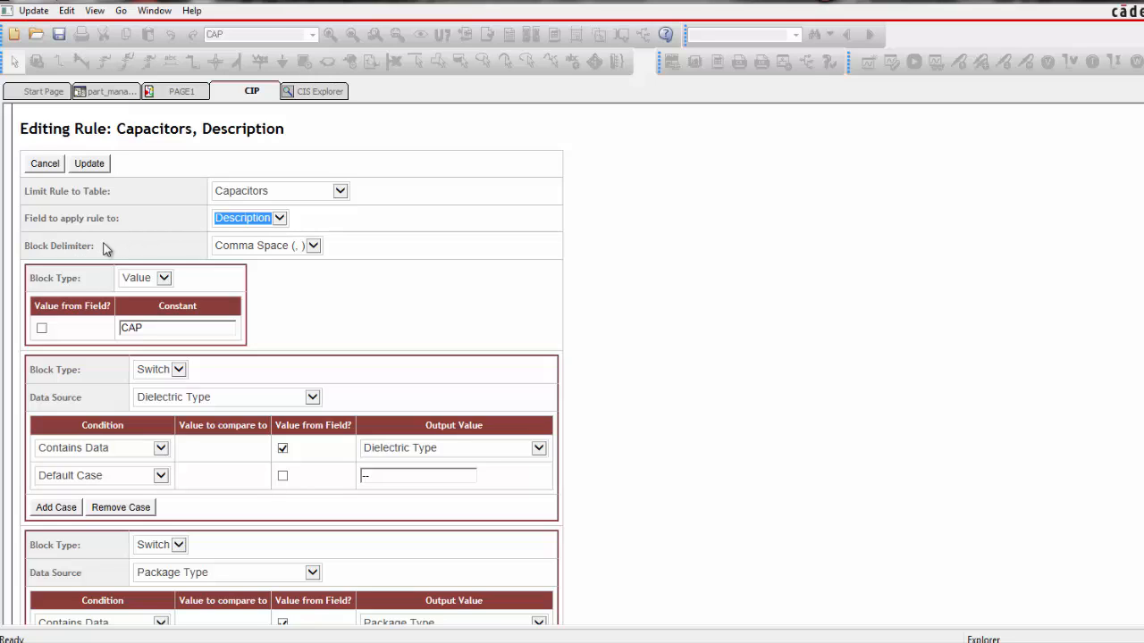
pyautogui.click(164, 278)
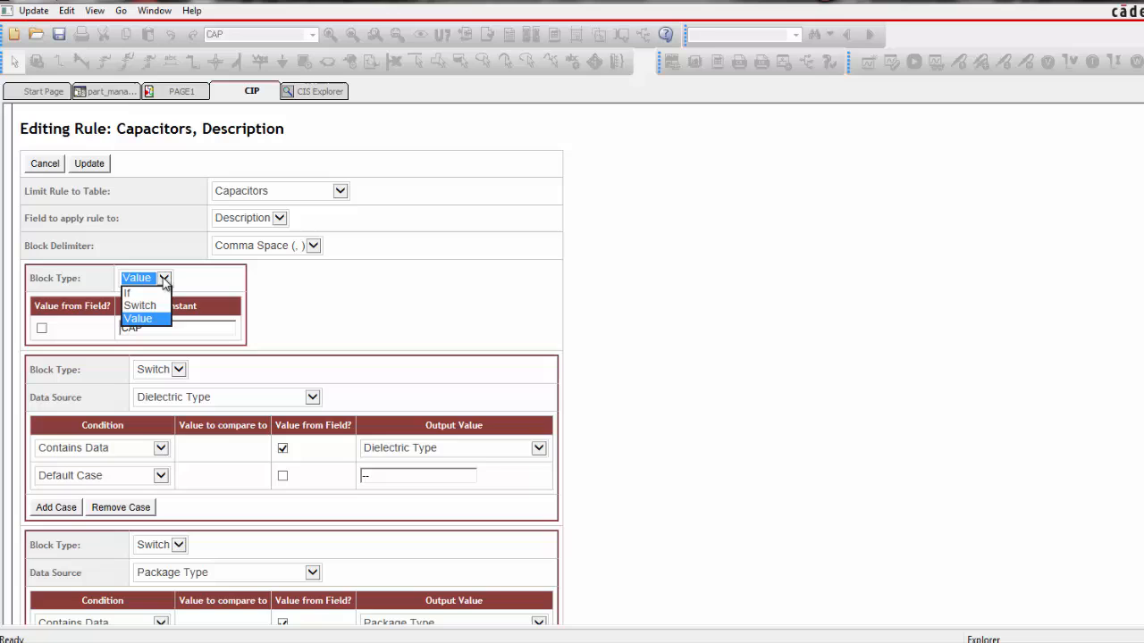
pyautogui.click(143, 319)
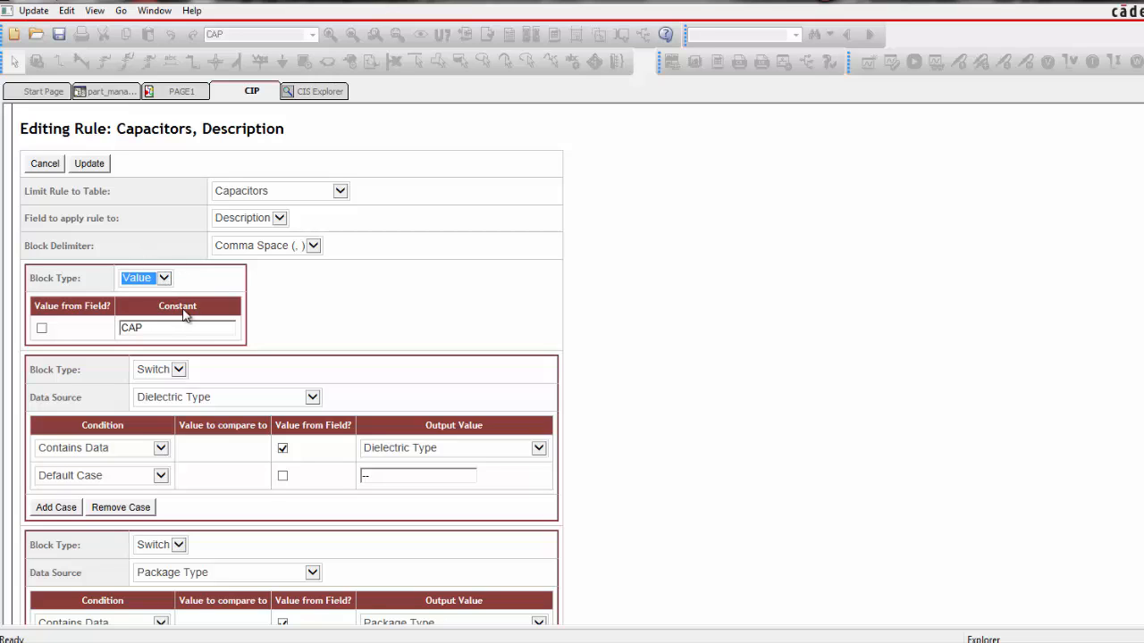
# Examine the Switch blocks of the Capacitors Description rule, from Dielectric Type to Package Size, and cancel the rule editing
pyautogui.scroll(-2, 445, 327)
pyautogui.scroll(-2, 447, 332)
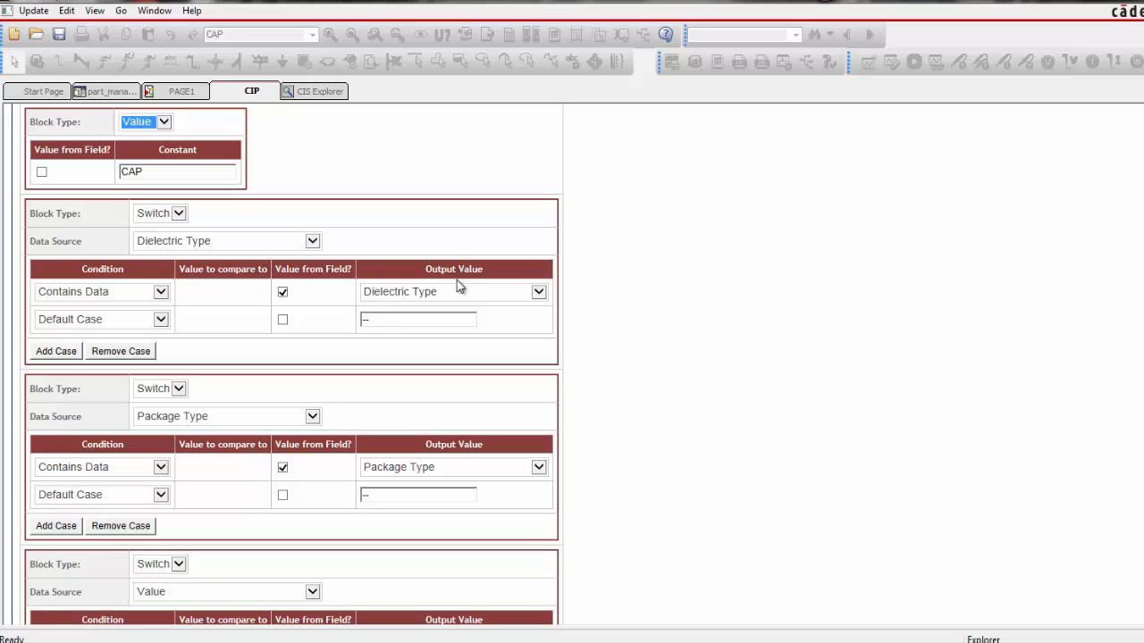
pyautogui.scroll(-2, 464, 297)
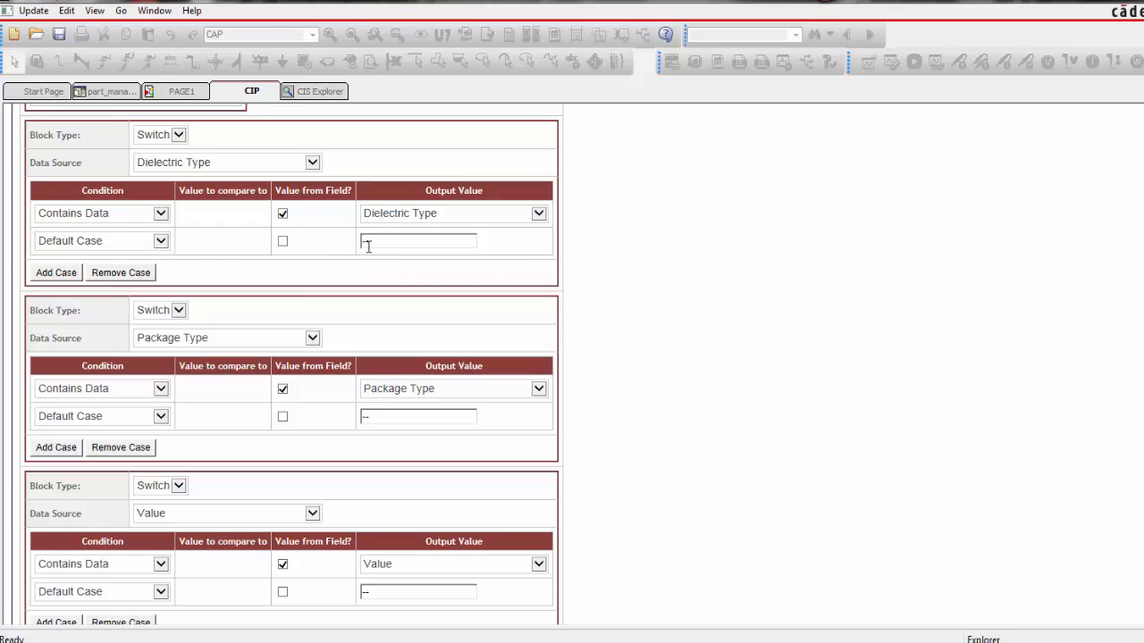
pyautogui.scroll(-5, 512, 319)
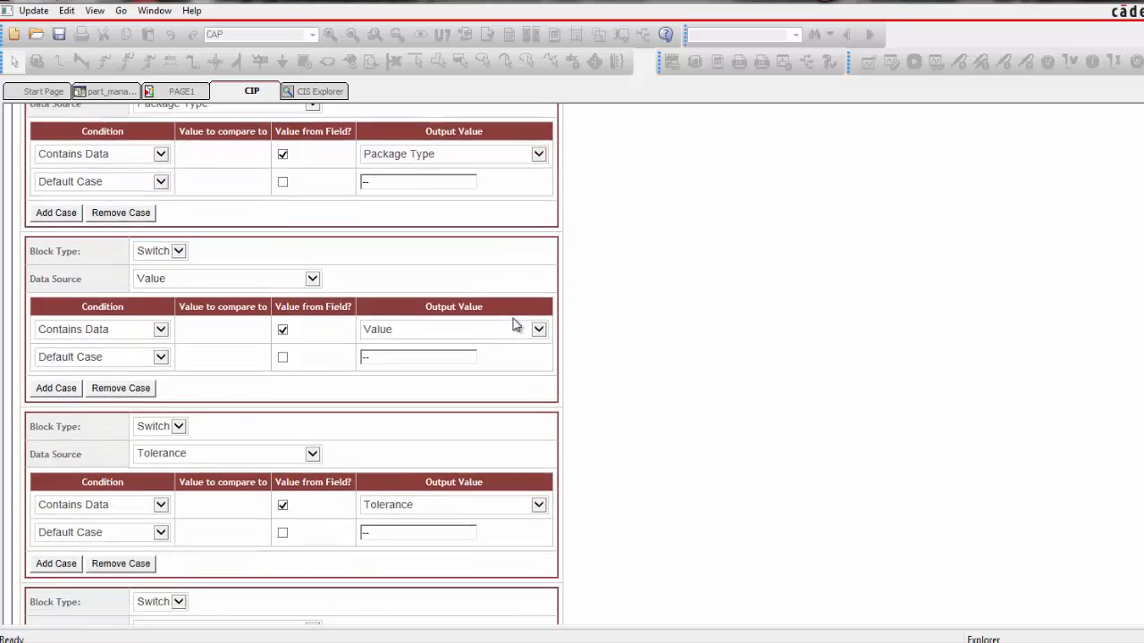
pyautogui.scroll(-1, 512, 317)
pyautogui.scroll(-2, 516, 323)
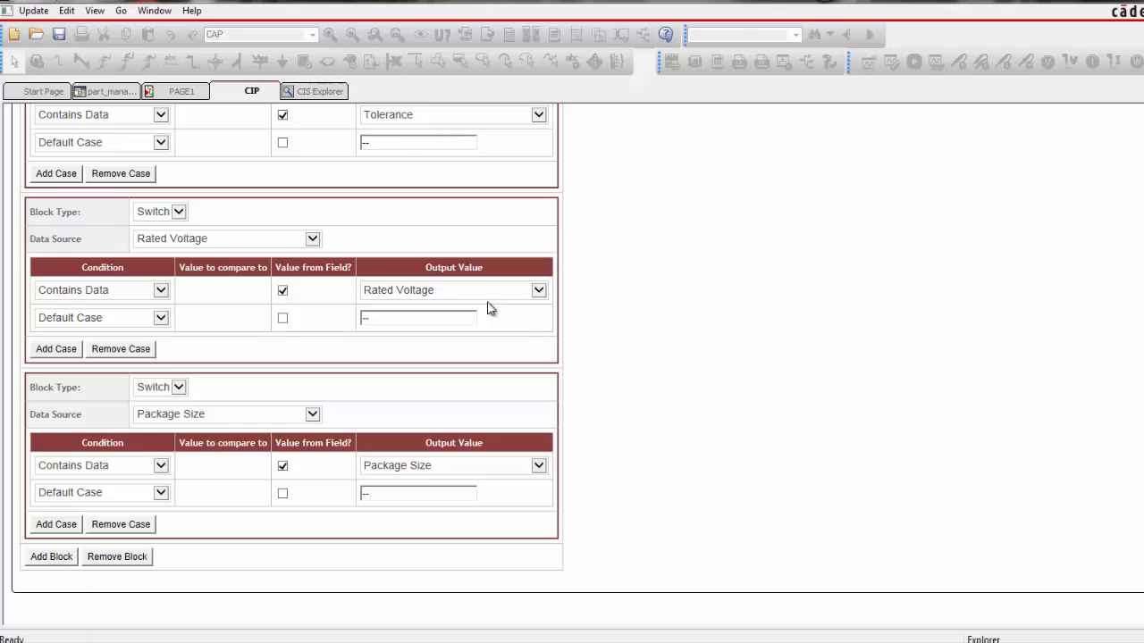
pyautogui.scroll(5, 490, 310)
pyautogui.scroll(2, 490, 311)
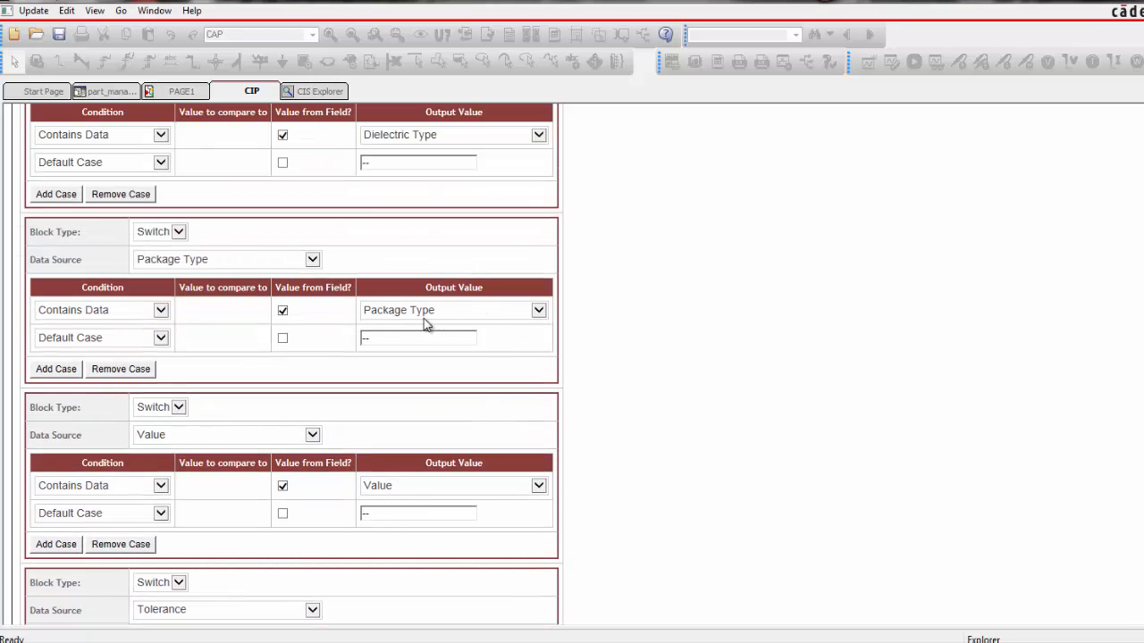
pyautogui.scroll(-5, 406, 490)
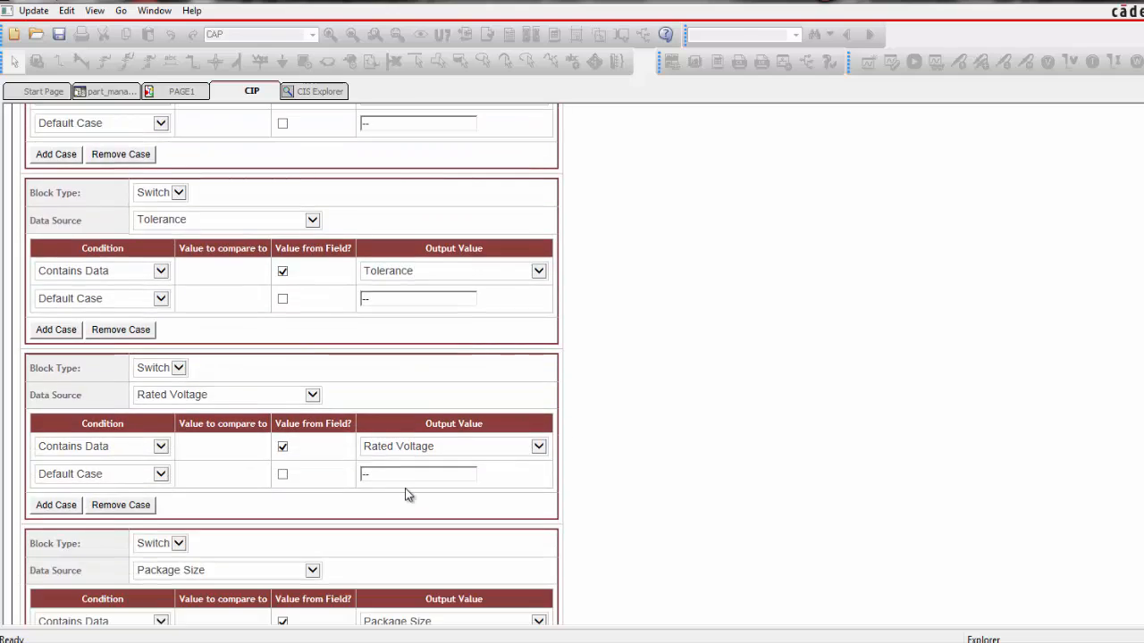
pyautogui.scroll(-2, 406, 490)
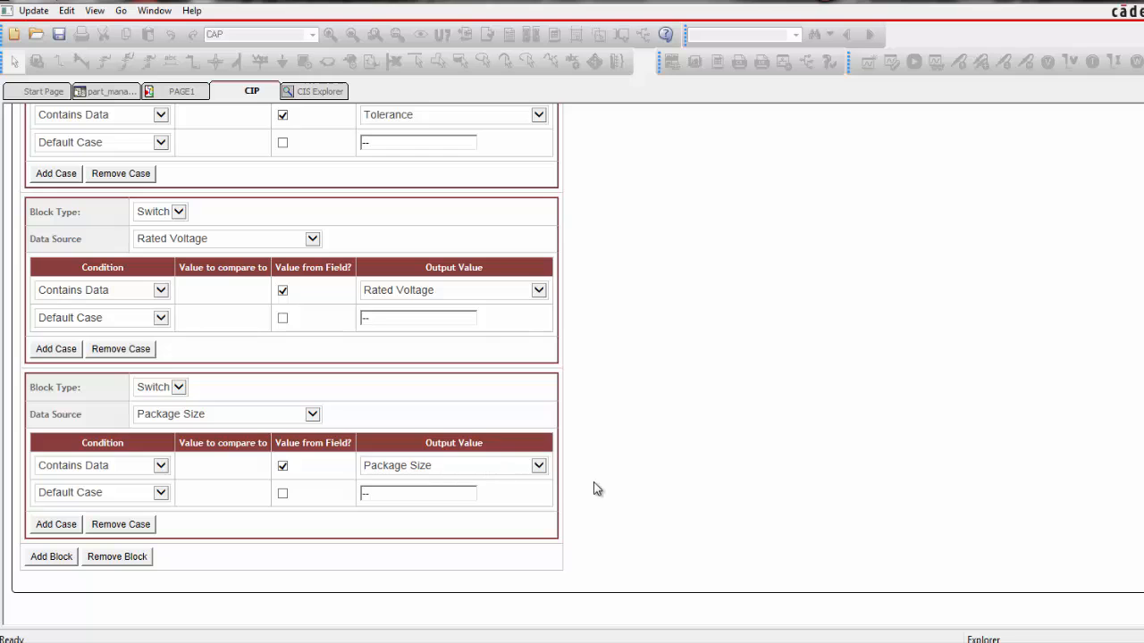
pyautogui.scroll(10, 597, 489)
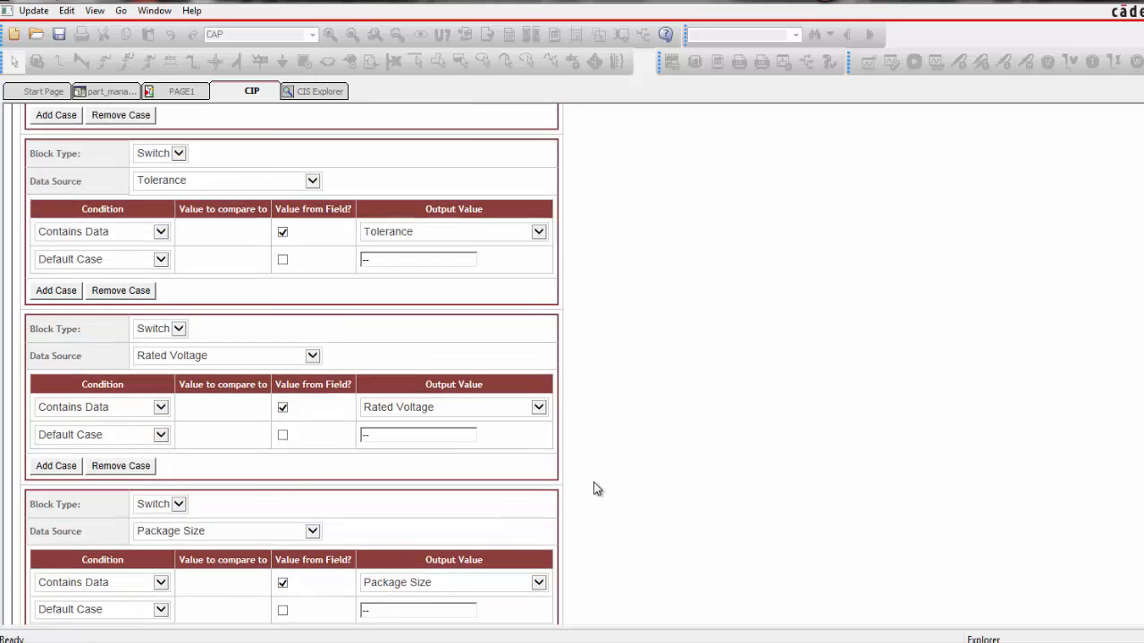
pyautogui.scroll(1, 597, 489)
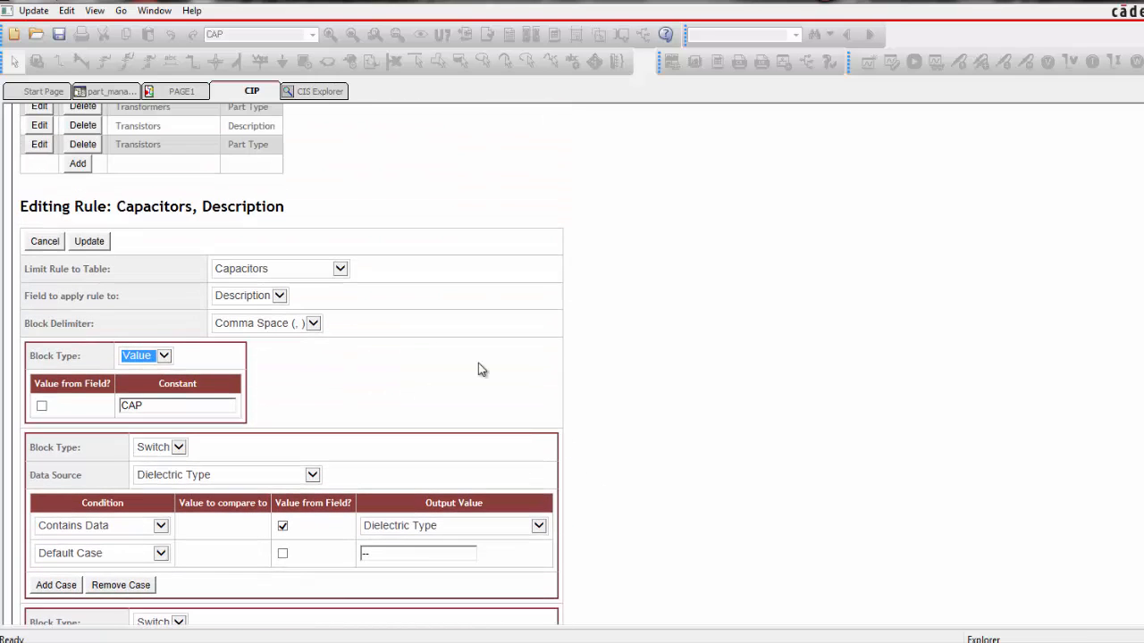
pyautogui.click(50, 243)
# Open the Capacitors Part Type build rule, examine its delimiter and Switch blocks, and cancel the rule editing
pyautogui.scroll(2, 401, 319)
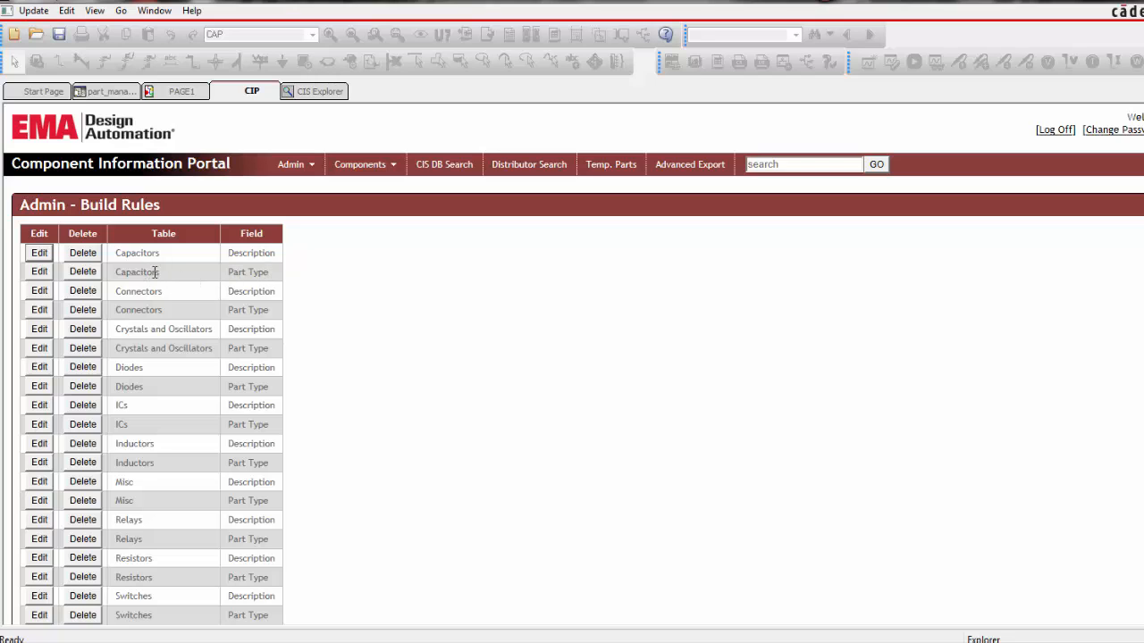
pyautogui.click(40, 272)
pyautogui.scroll(-5, 447, 358)
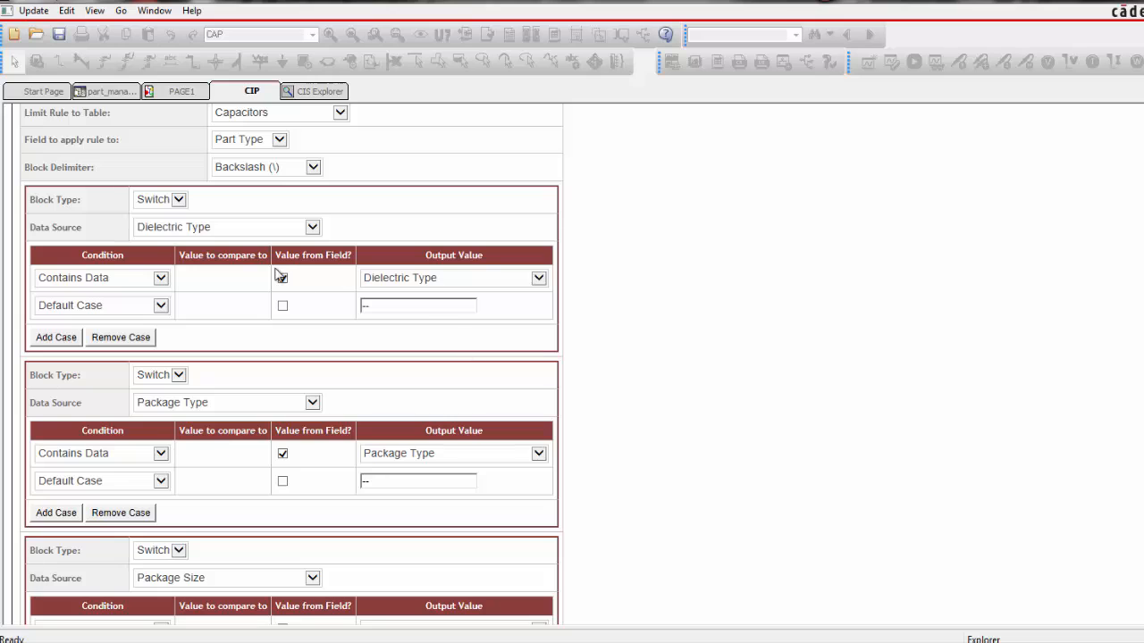
pyautogui.scroll(1, 259, 277)
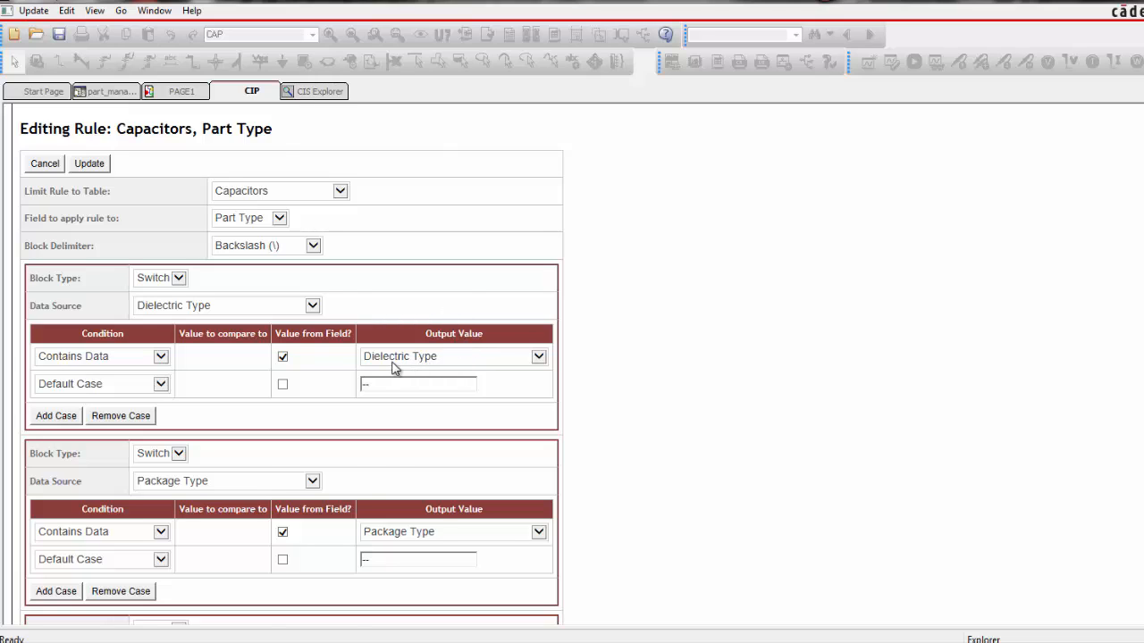
pyautogui.scroll(-3, 393, 367)
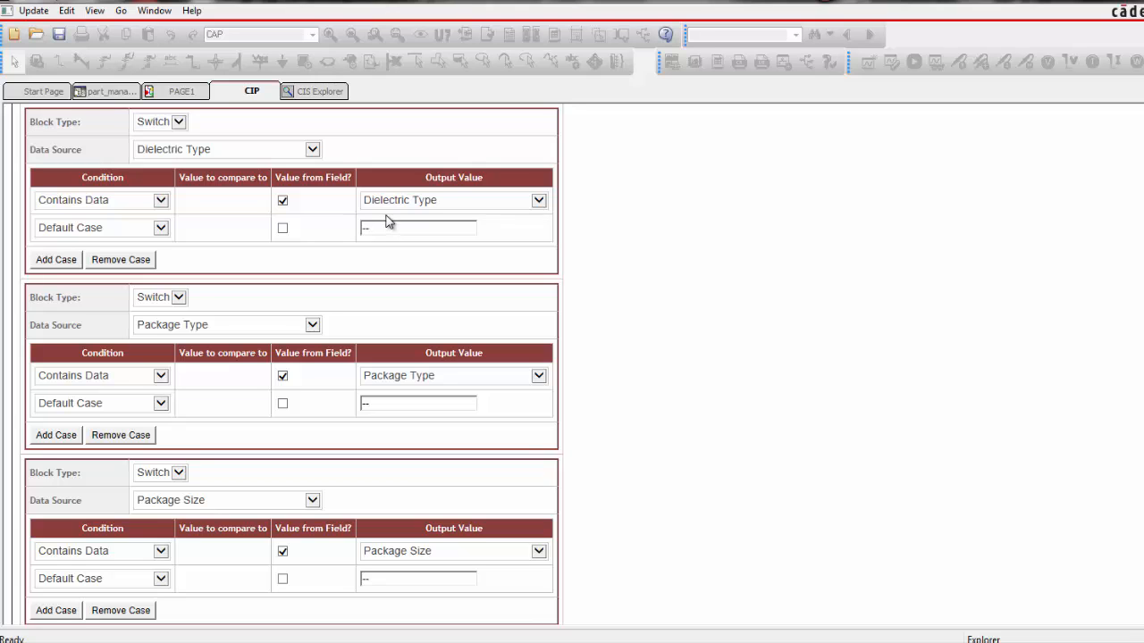
pyautogui.scroll(3, 383, 284)
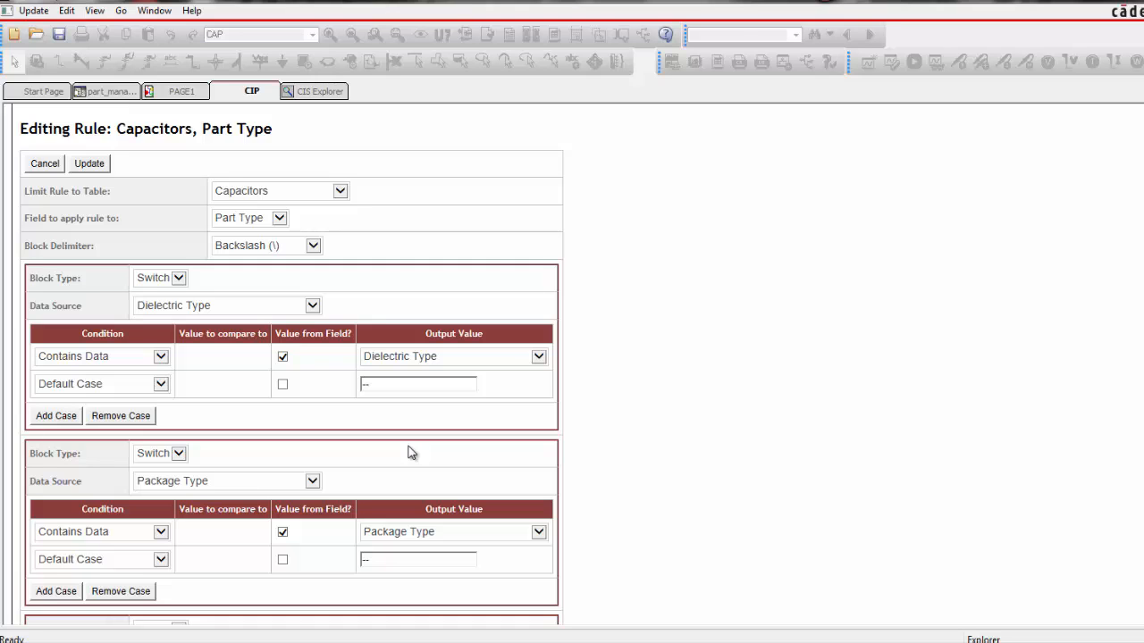
pyautogui.scroll(7, 410, 453)
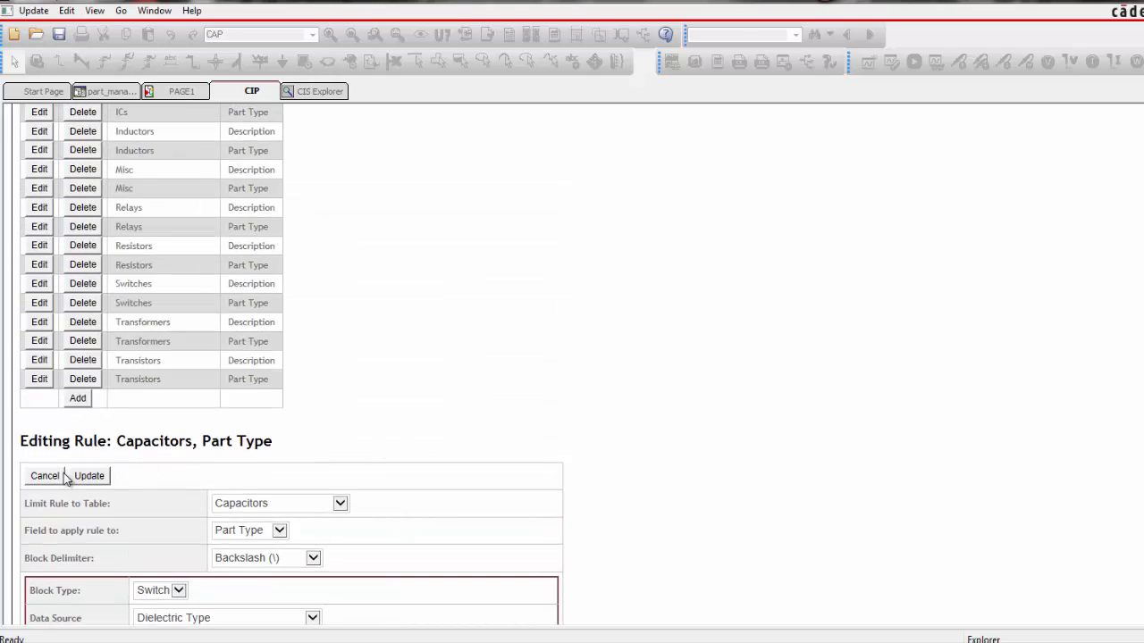
pyautogui.click(44, 476)
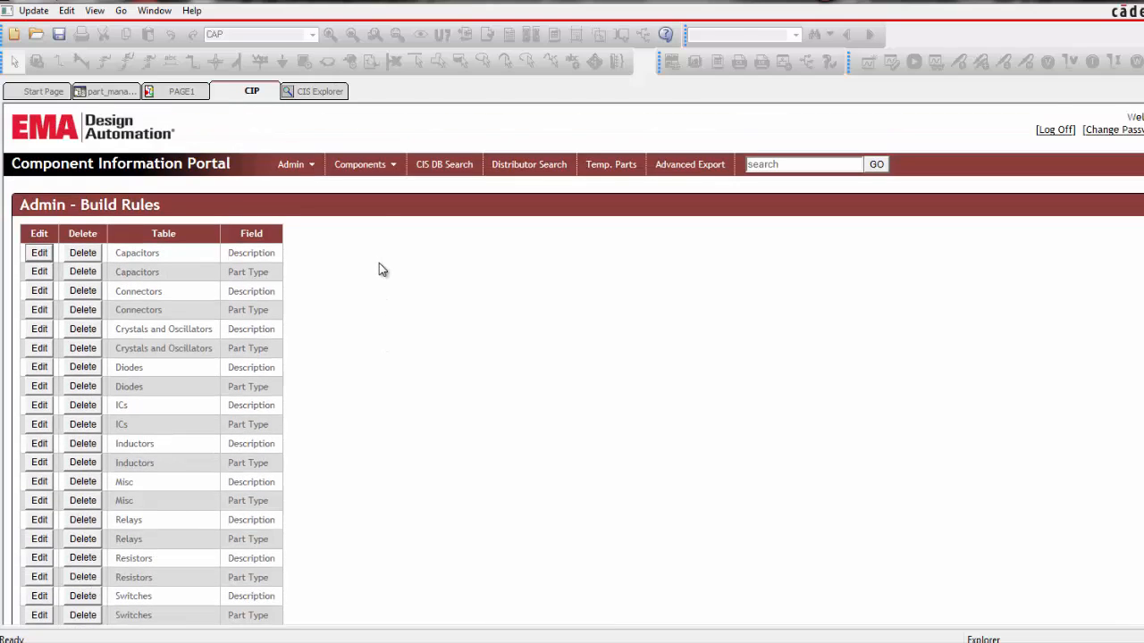
# Return to capacitor part EMA-00000124V22 and compare its Description and Part Type with the build rules
pyautogui.moveTo(371, 166)
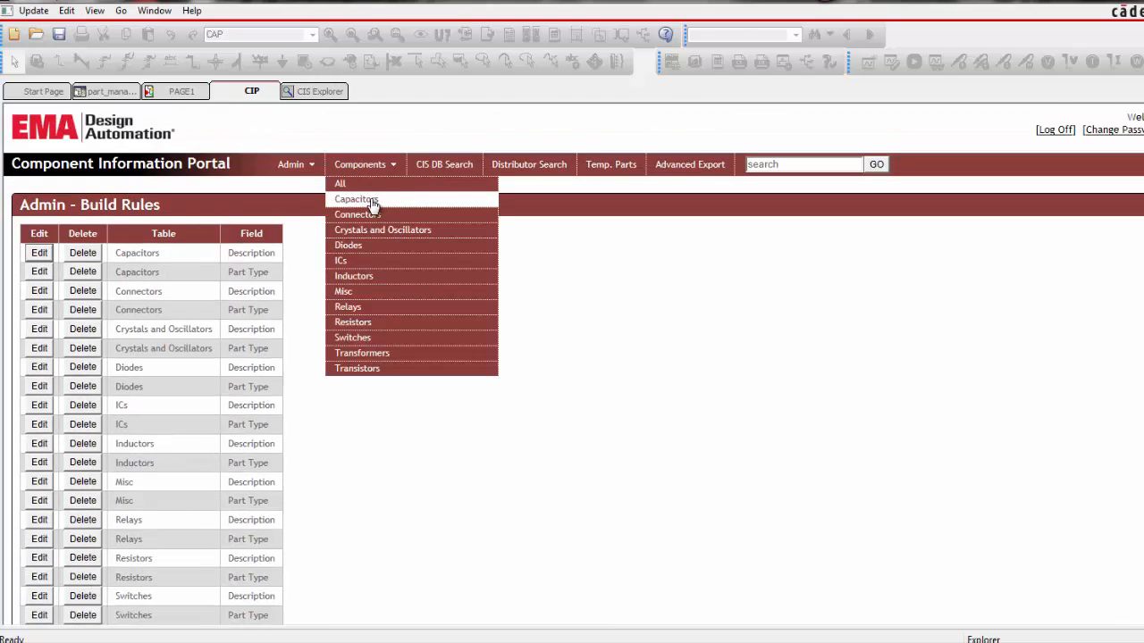
pyautogui.click(372, 202)
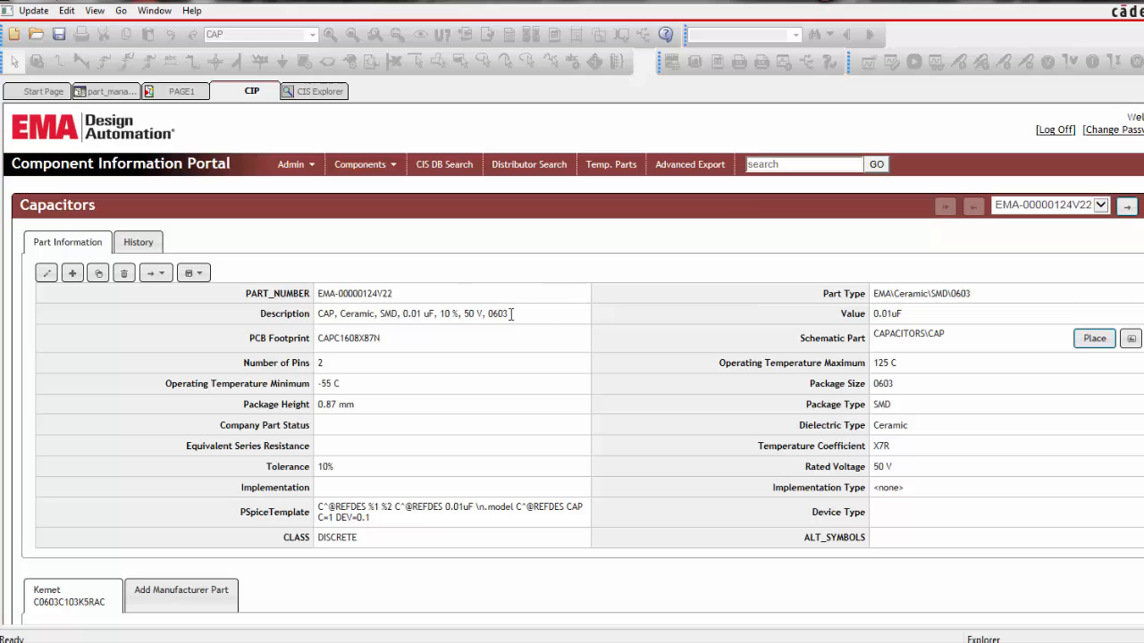
# Generate the Description and Part Type of temporary part TMP-3 from the build rules and save the part
pyautogui.click(601, 170)
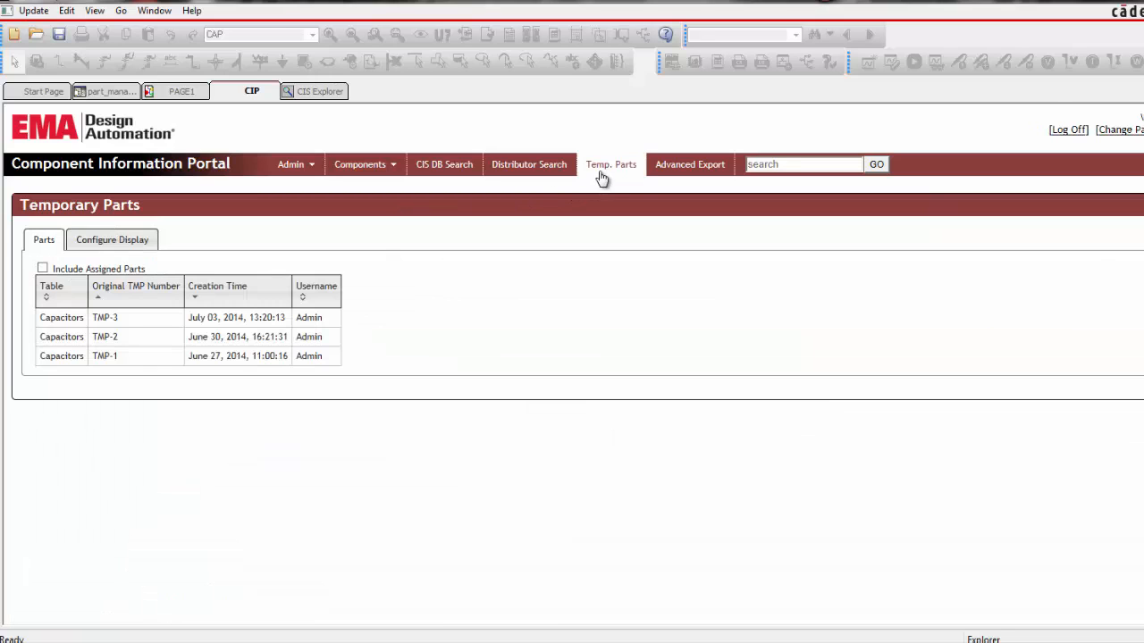
pyautogui.click(133, 318)
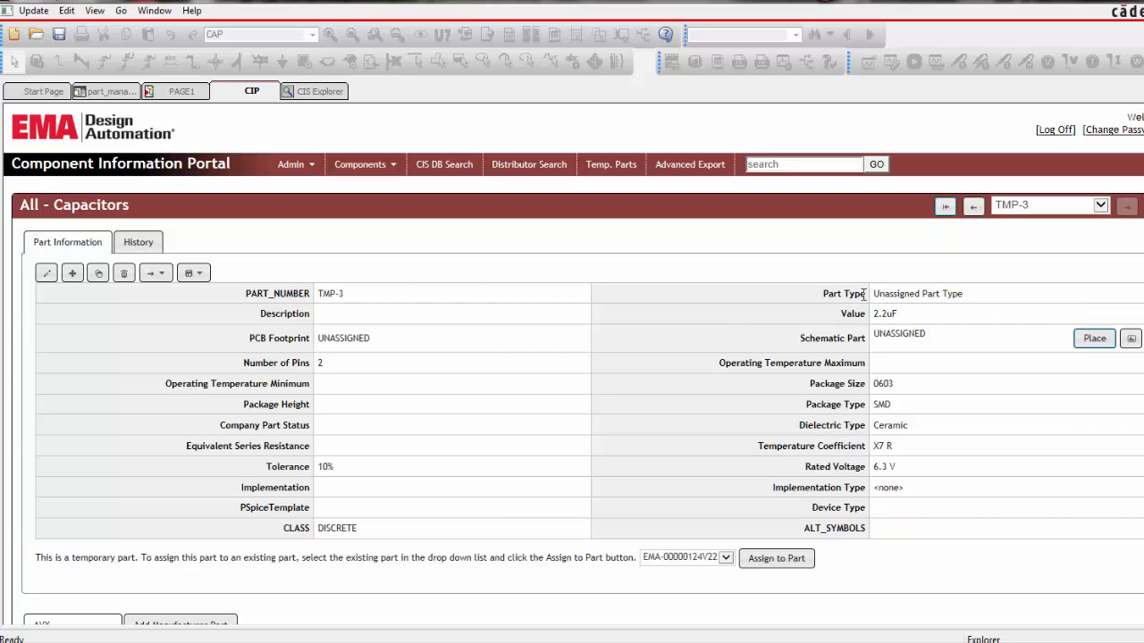
pyautogui.click(46, 272)
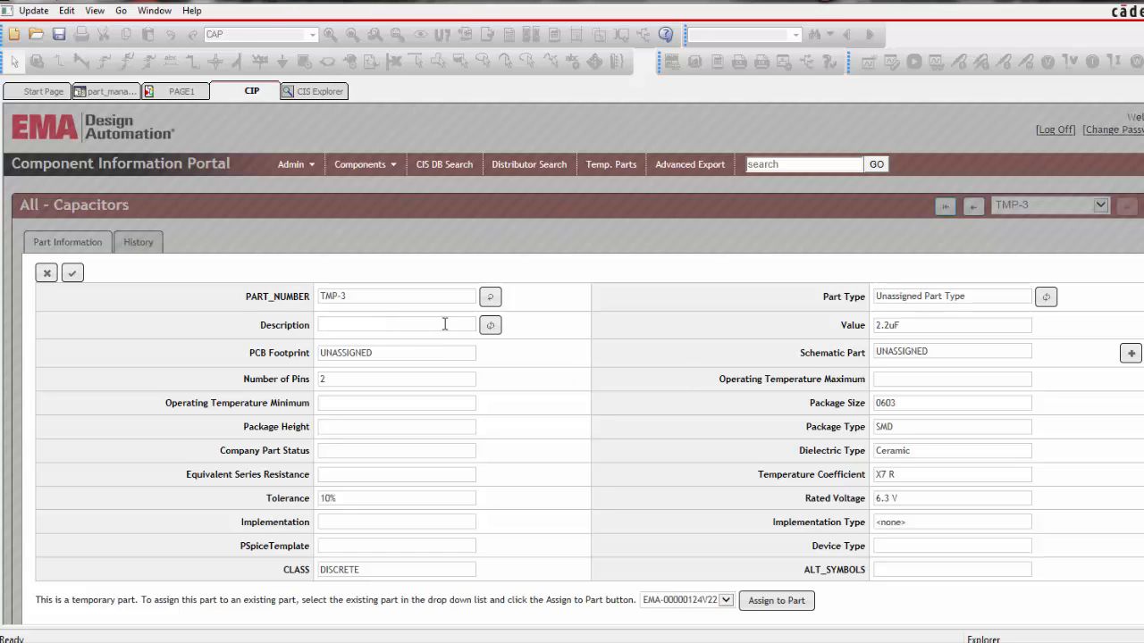
pyautogui.click(490, 325)
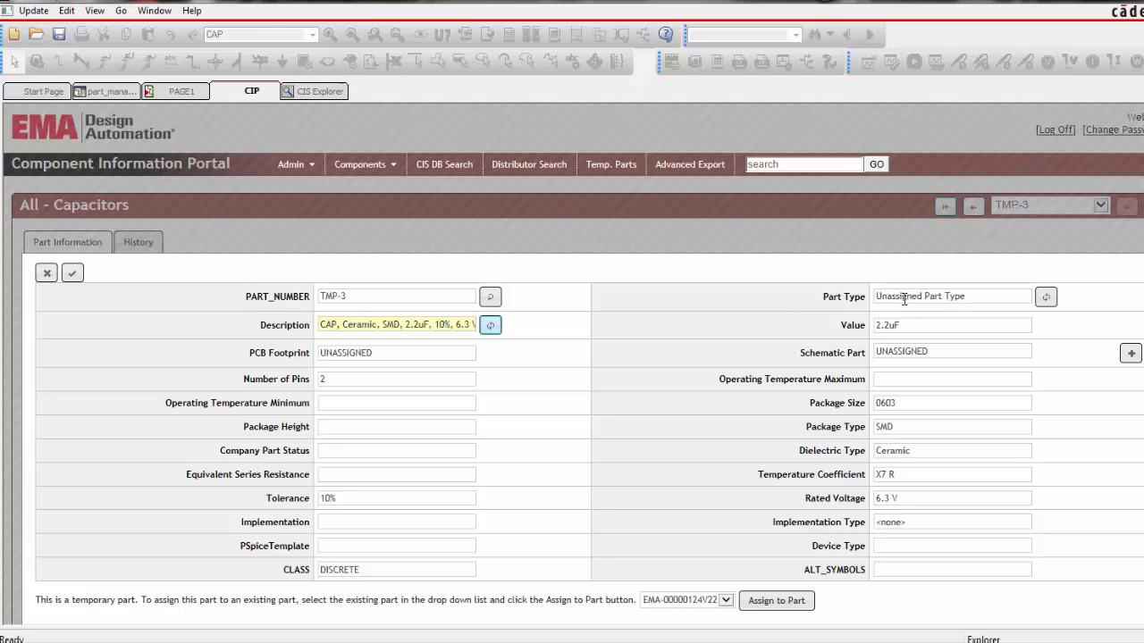
pyautogui.click(1046, 300)
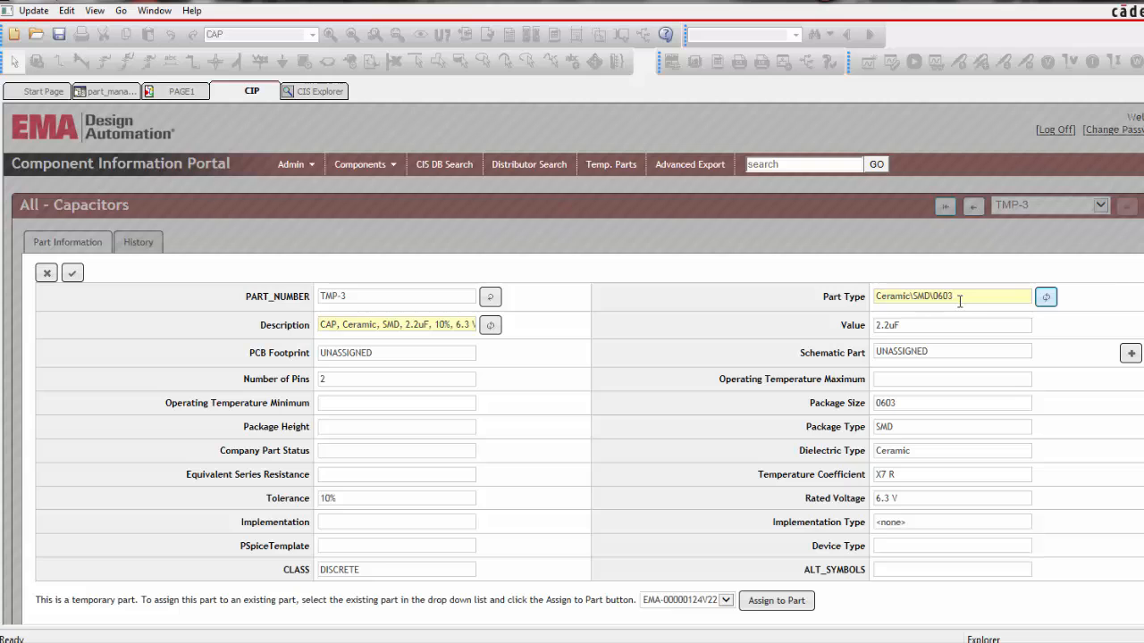
pyautogui.click(73, 275)
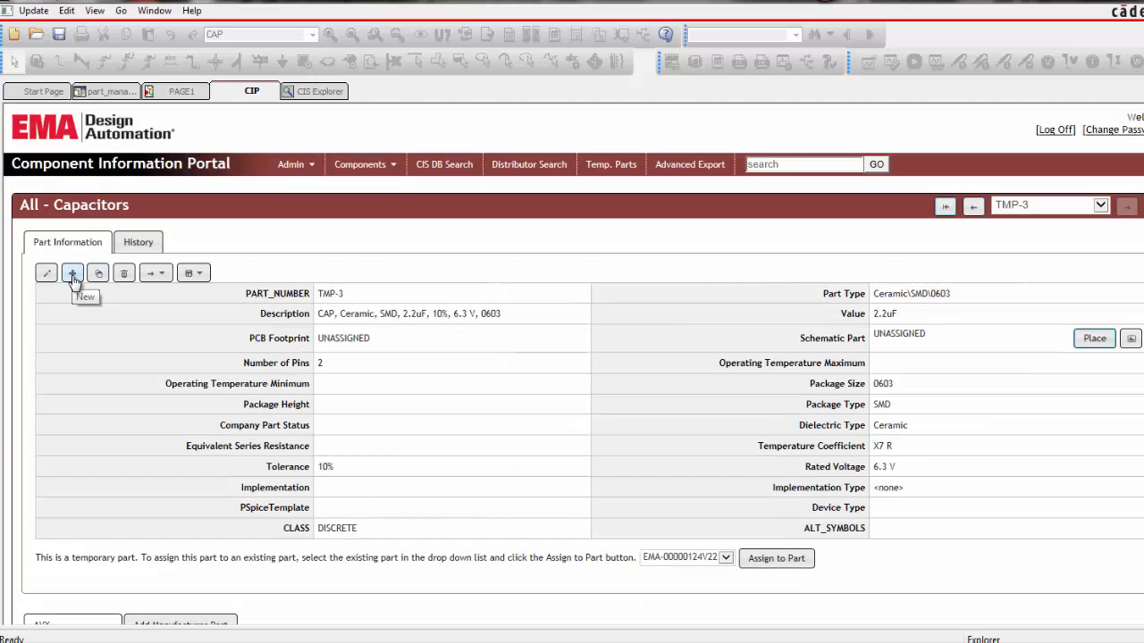
# Switch to the CIS Explorer to view the capacitors in the part database
pyautogui.click(321, 95)
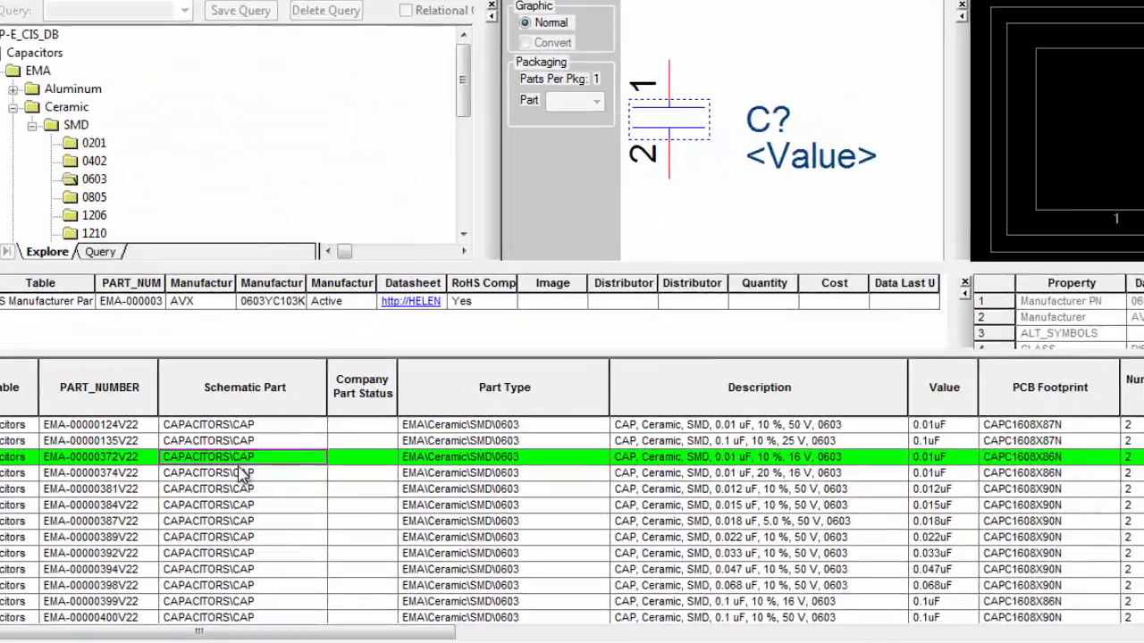